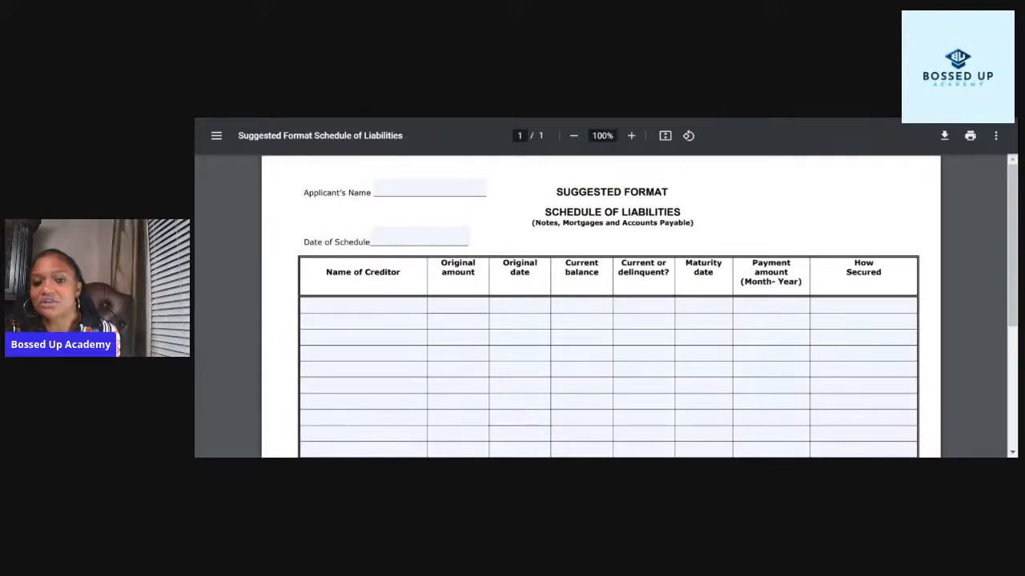
# - Enter Capital One as the first creditor in the liabilities table with an original amount of 2000
pyautogui.click(363, 304)
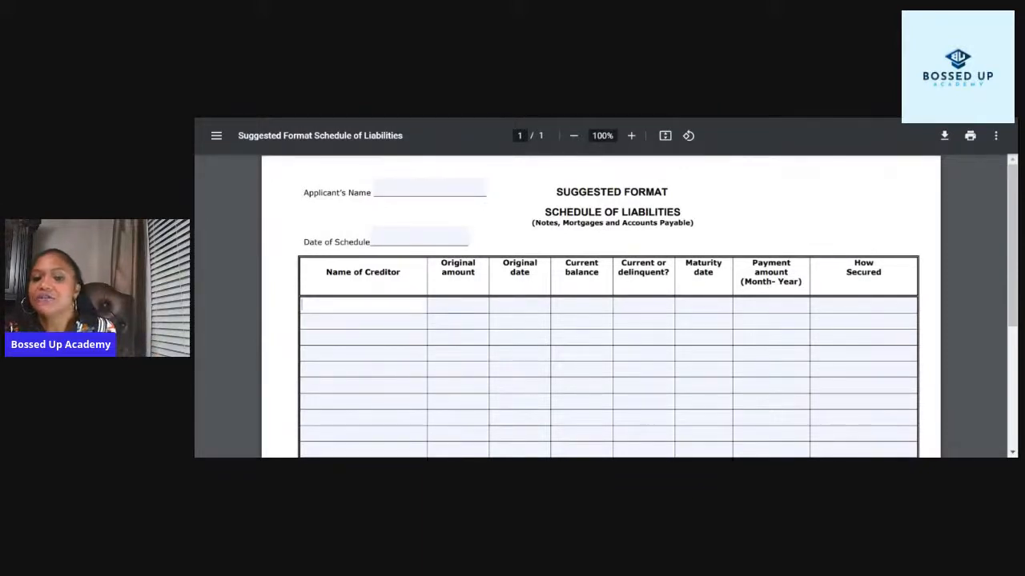
pyautogui.write('Capit')
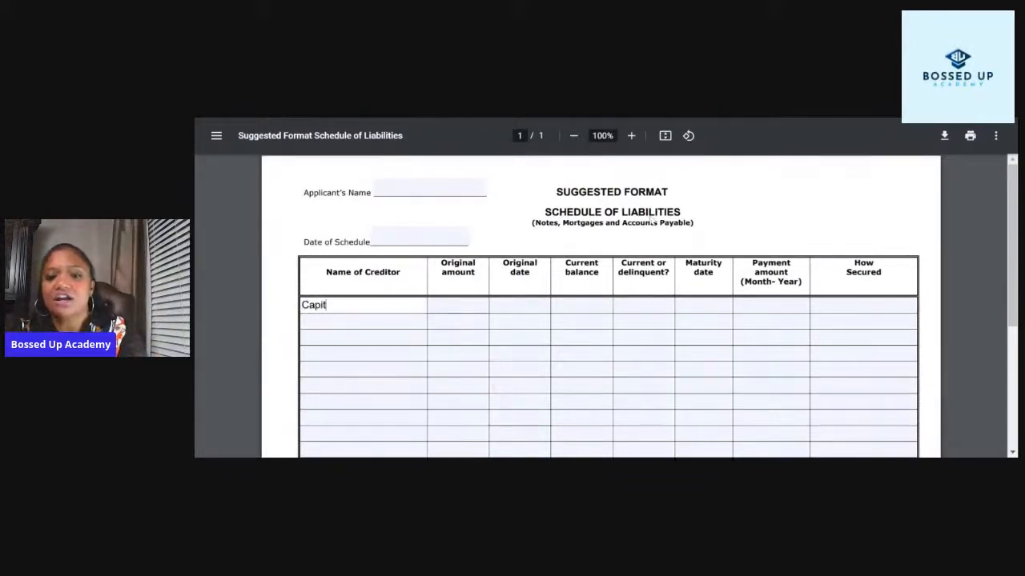
pyautogui.write('al One')
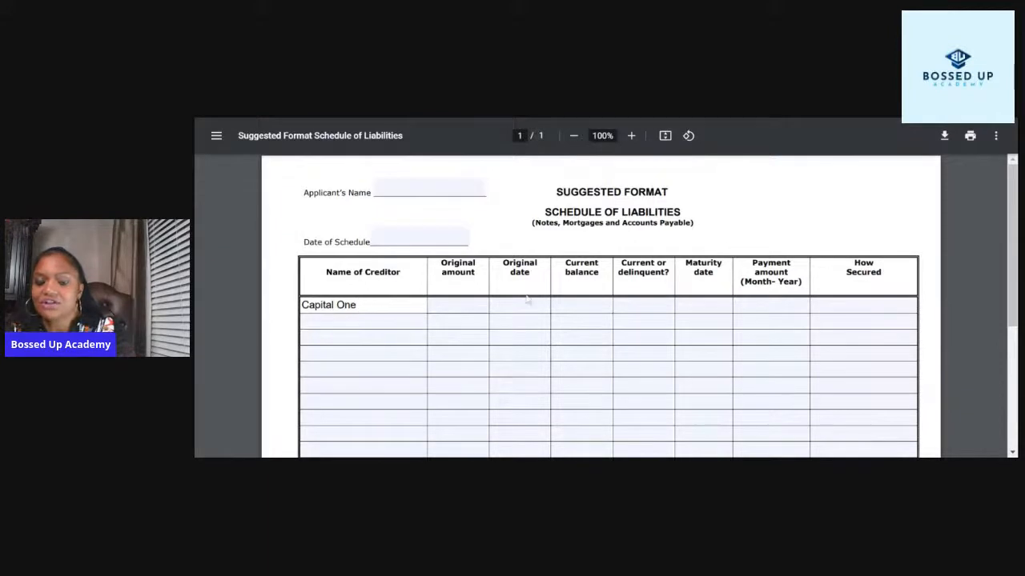
pyautogui.press('Tab')
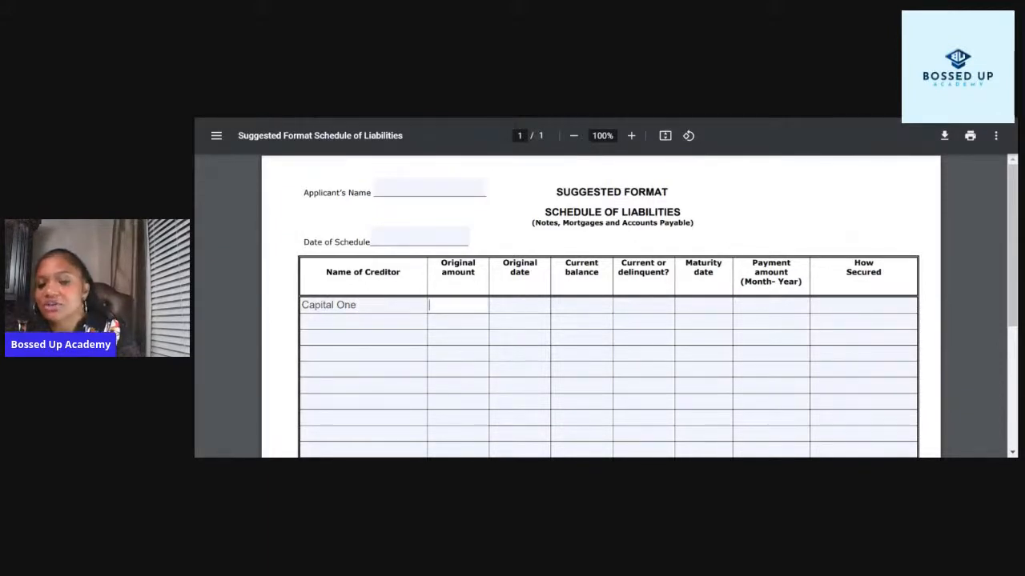
pyautogui.write('2000')
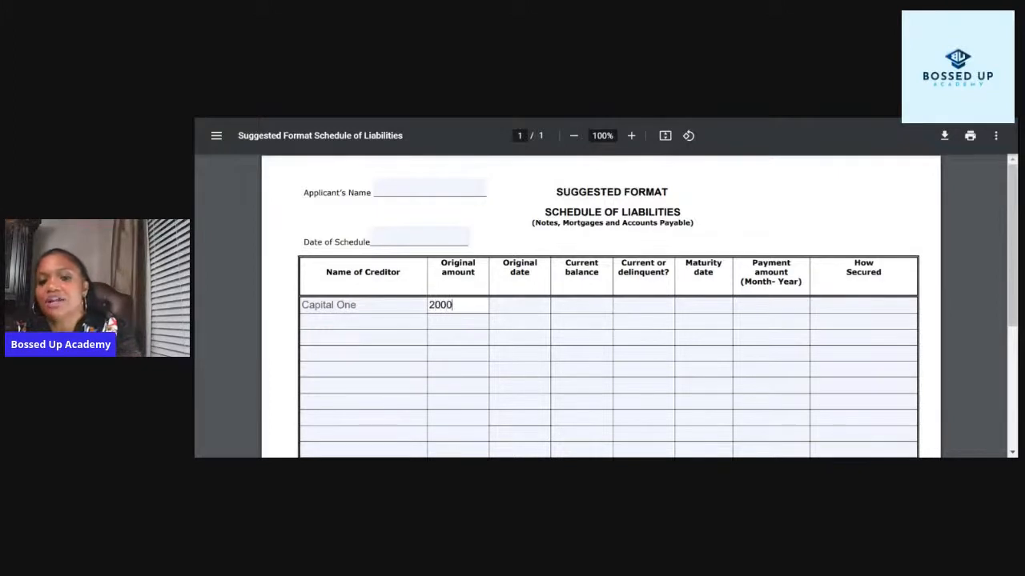
# - Enter 8/2020 as the original date in the Capital One row
pyautogui.click(504, 302)
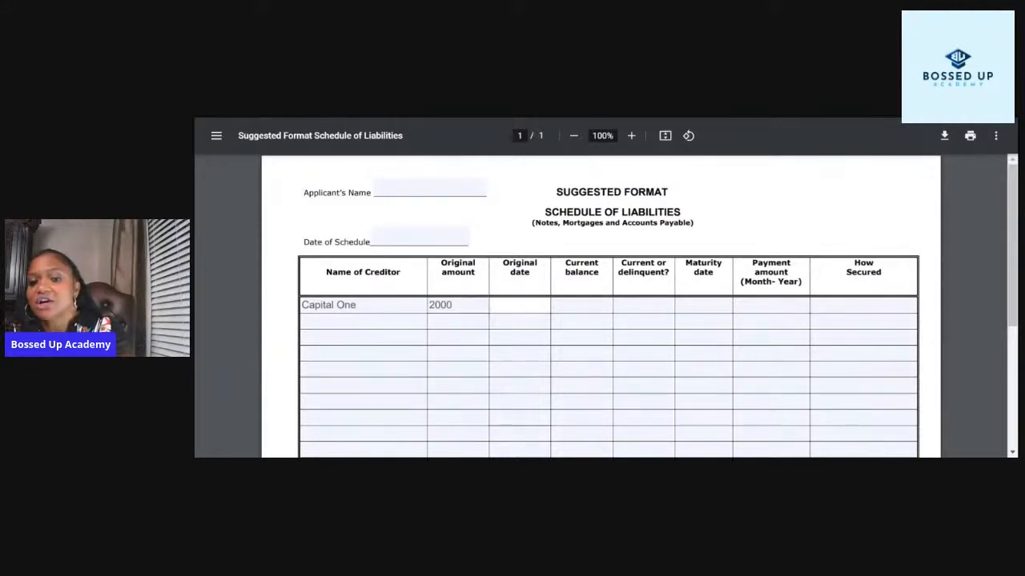
pyautogui.write('8/20')
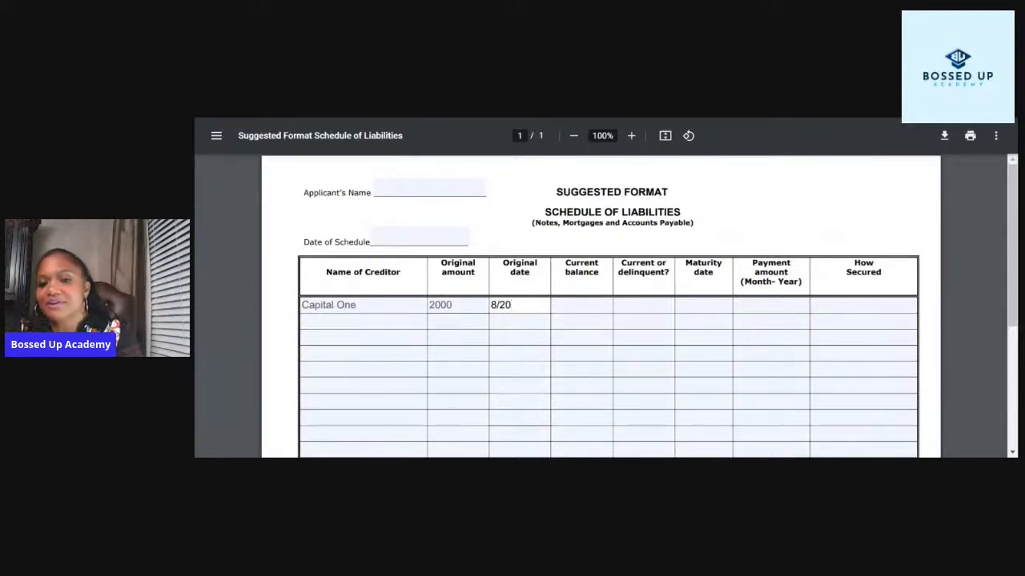
pyautogui.write('20')
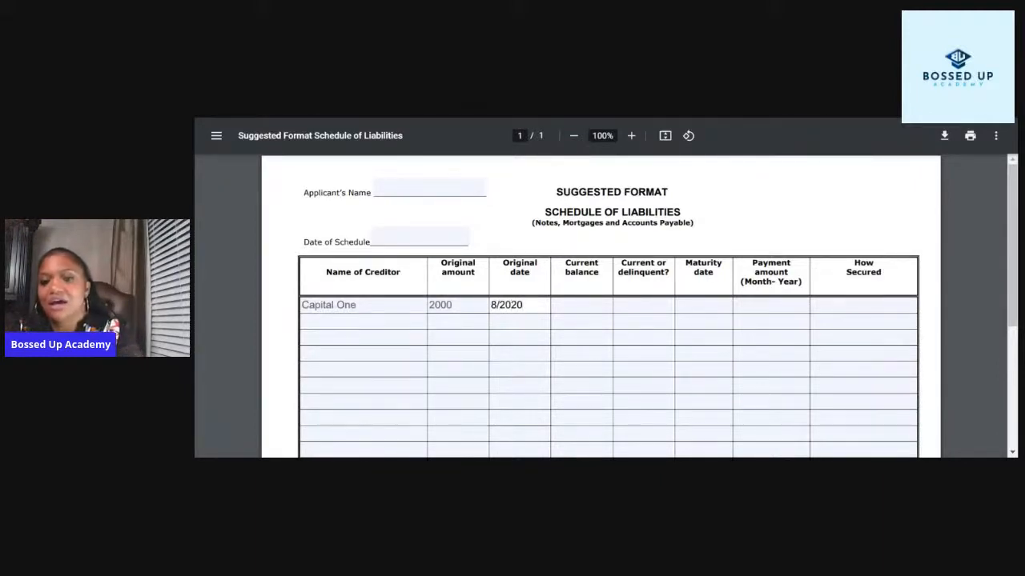
pyautogui.press('Tab')
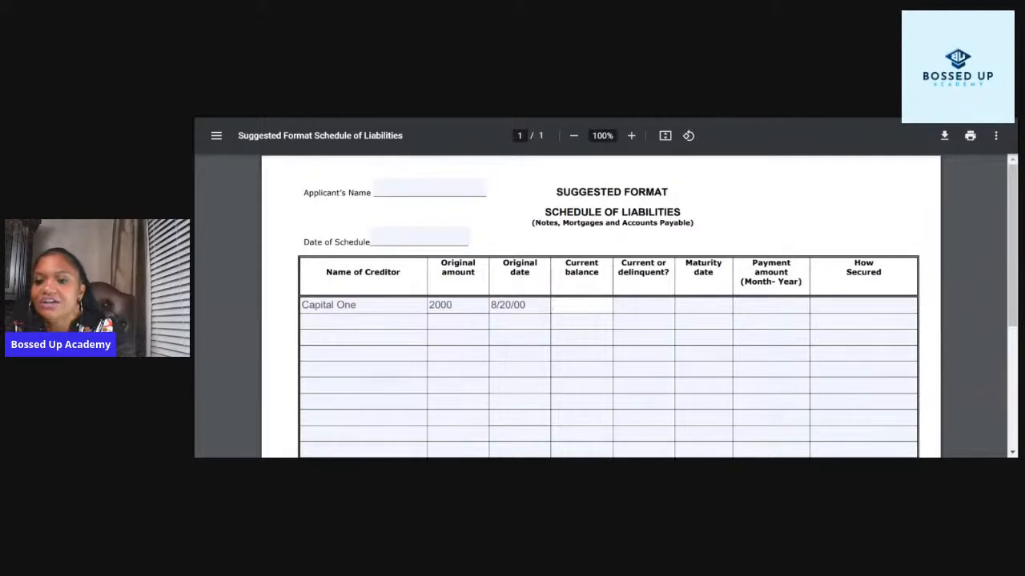
pyautogui.press('Tab')
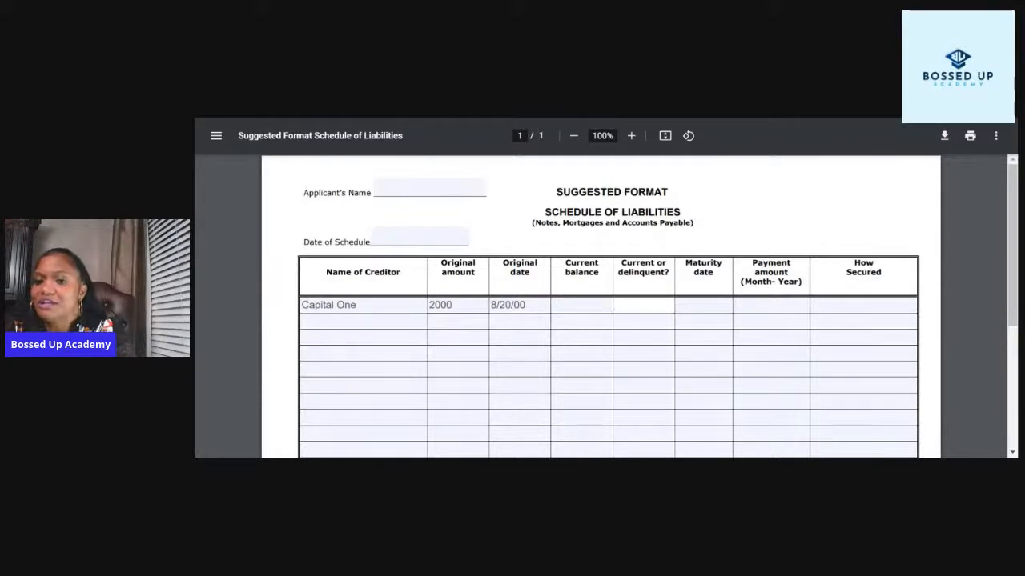
pyautogui.press('Tab')
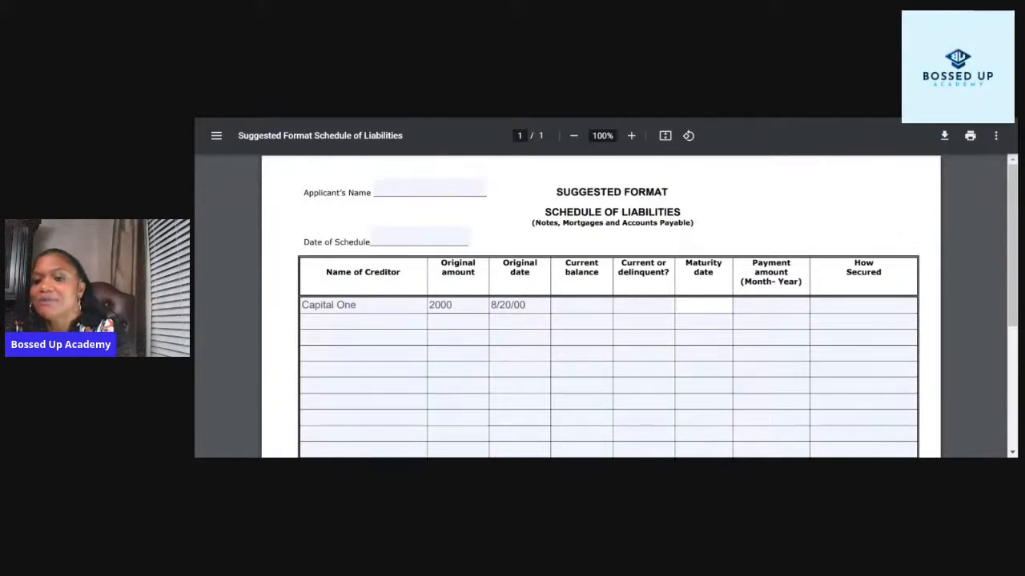
pyautogui.click(767, 301)
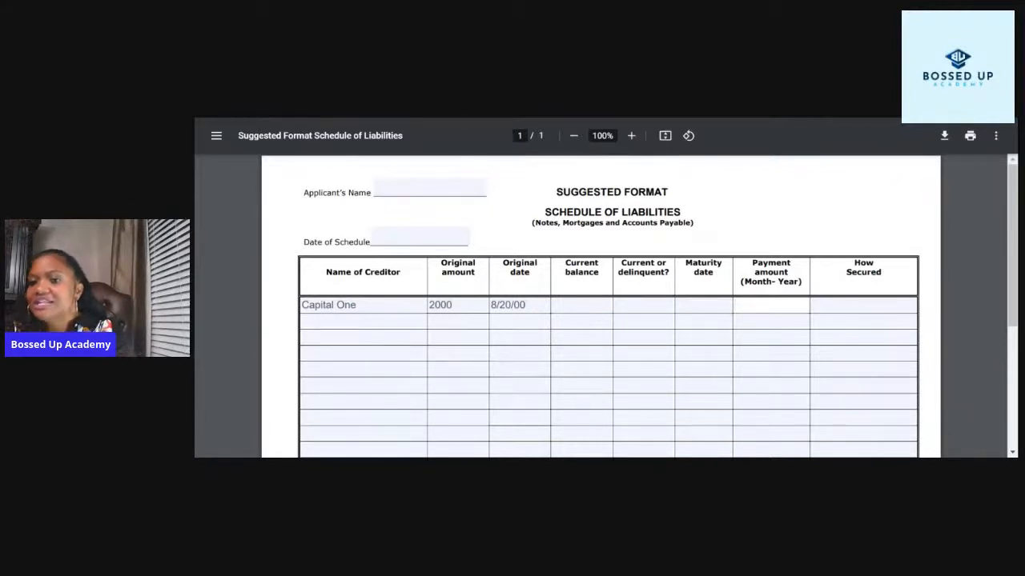
pyautogui.click(862, 305)
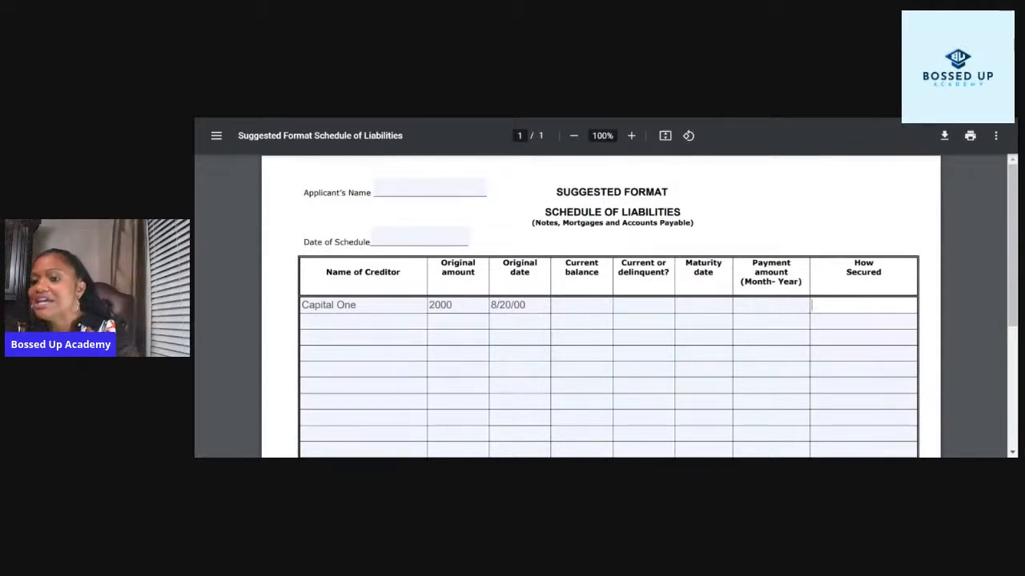
# - Add BMW as the second creditor with an original amount of 50,000
pyautogui.click(316, 320)
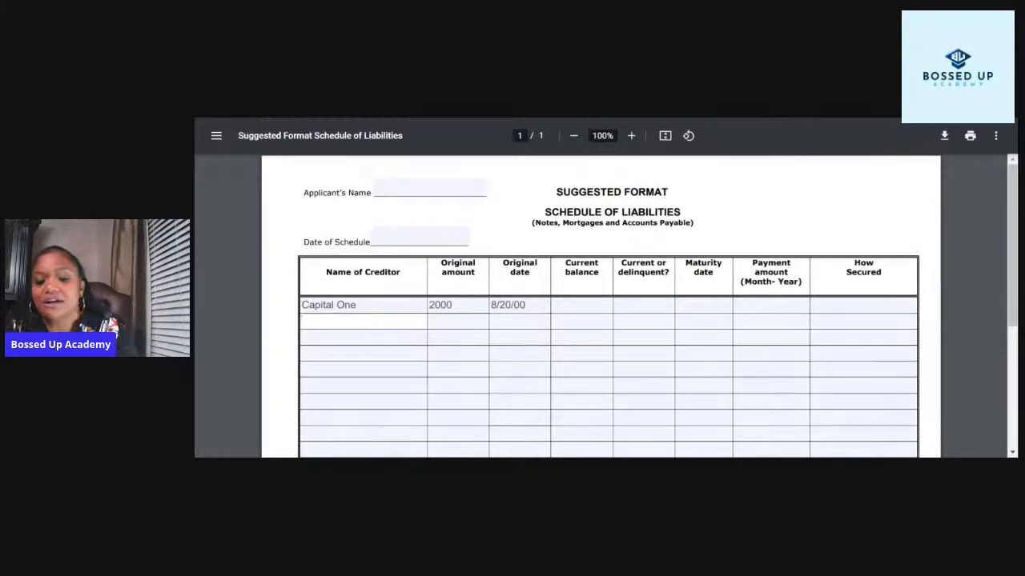
pyautogui.write('BMW')
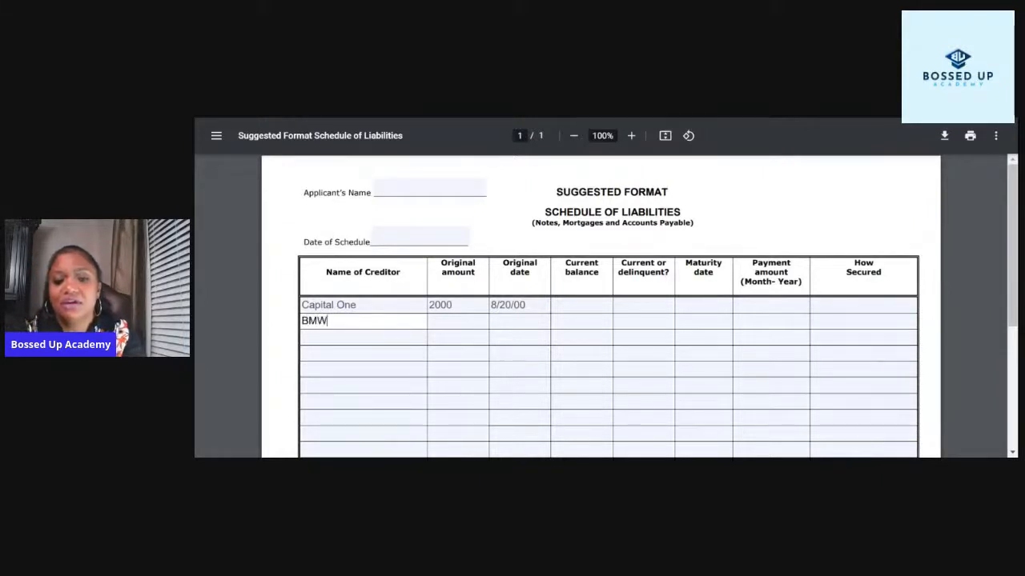
pyautogui.press('Tab')
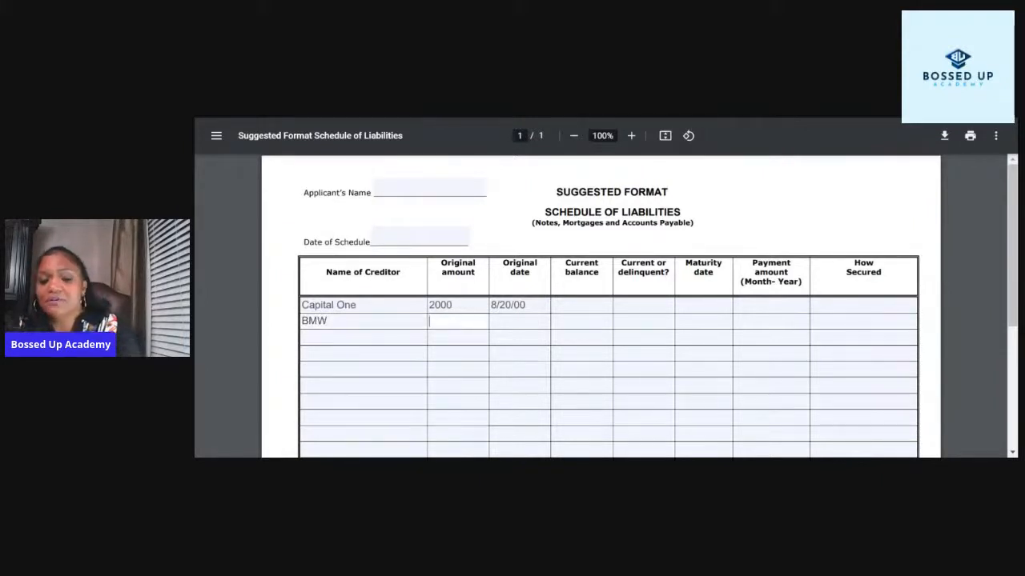
pyautogui.write('50,000')
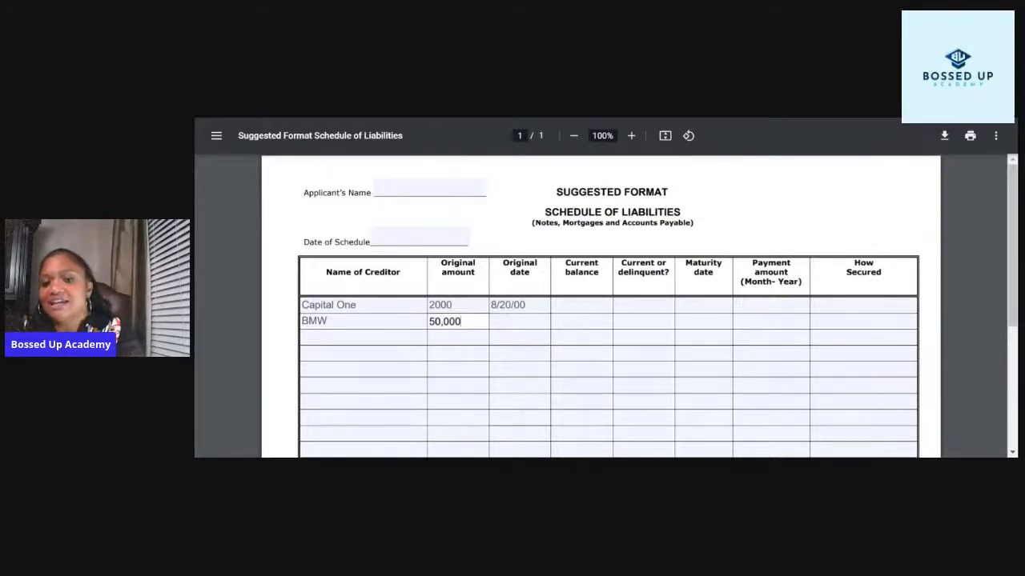
pyautogui.press('Tab')
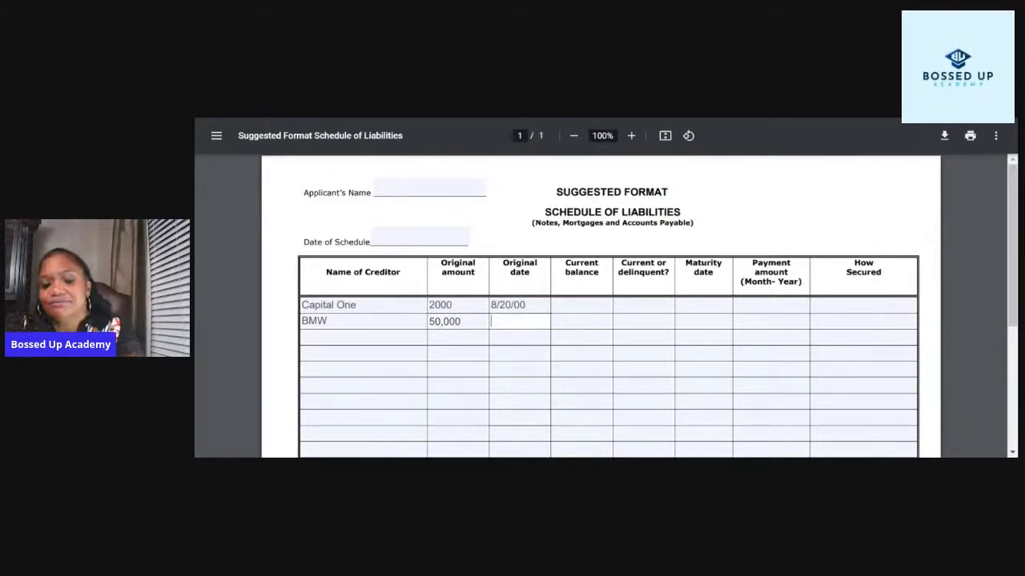
# - Enter 7/2019 as the original date in the BMW row
pyautogui.write('20')
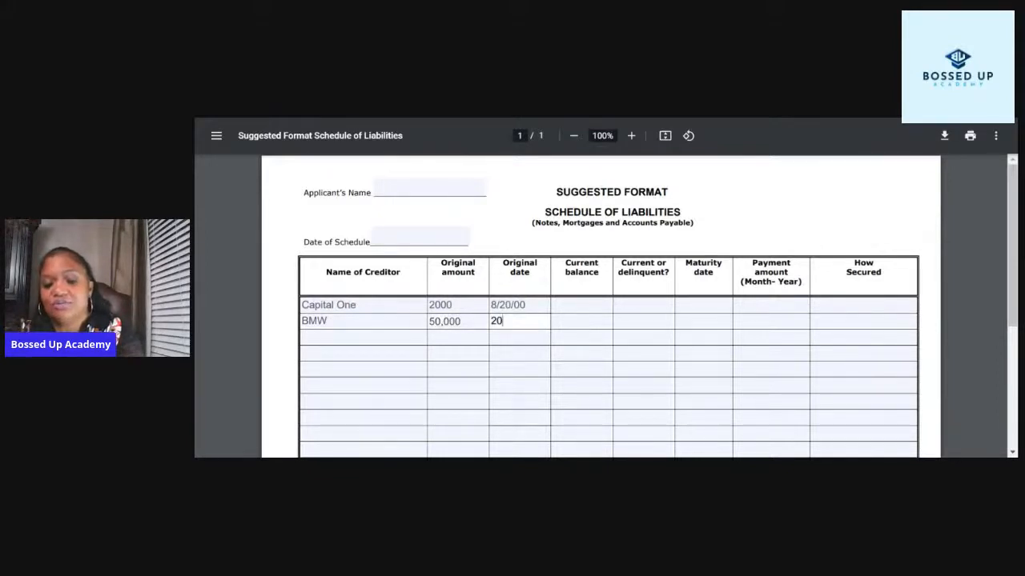
pyautogui.write('19')
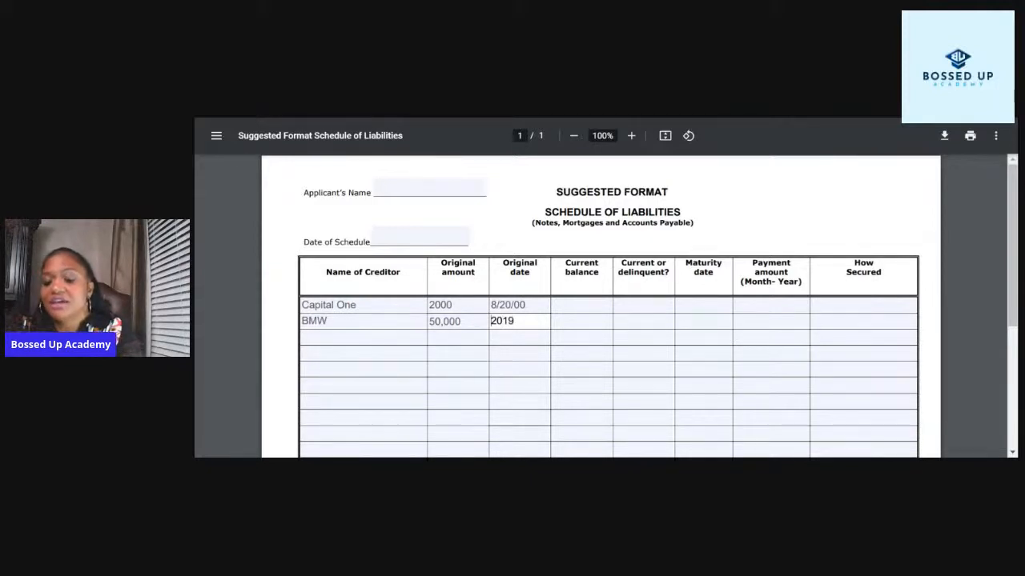
pyautogui.write('/')
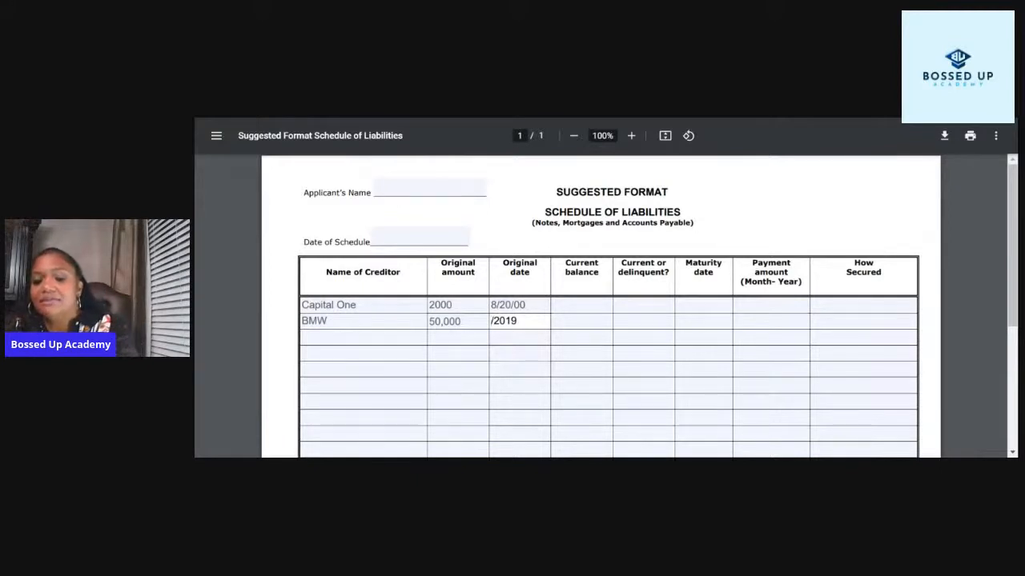
pyautogui.write('7')
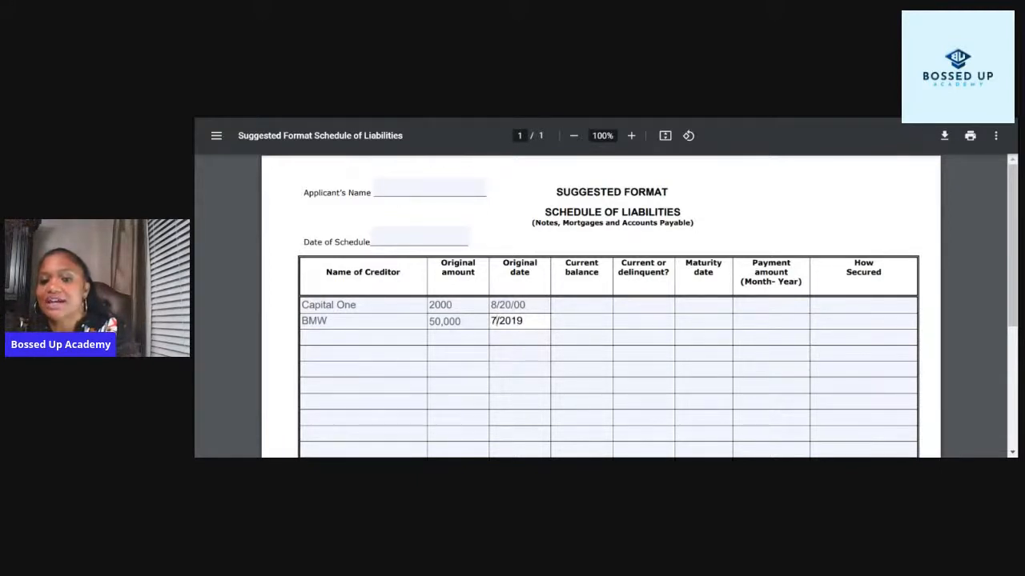
# - Enter a current balance of 35,000 for BMW and state that the debt is current
pyautogui.click(581, 321)
pyautogui.write('35,000')
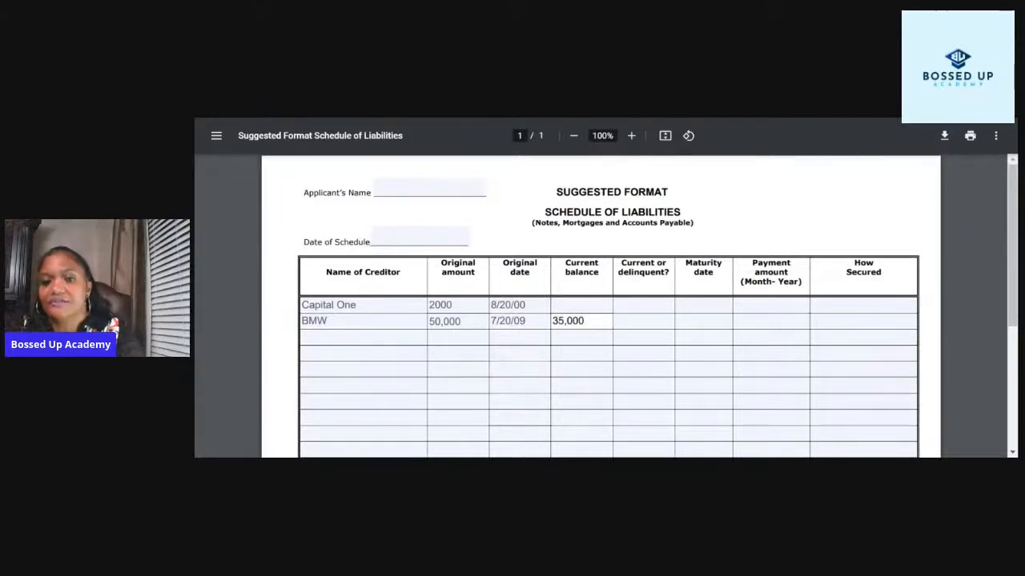
pyautogui.click(644, 321)
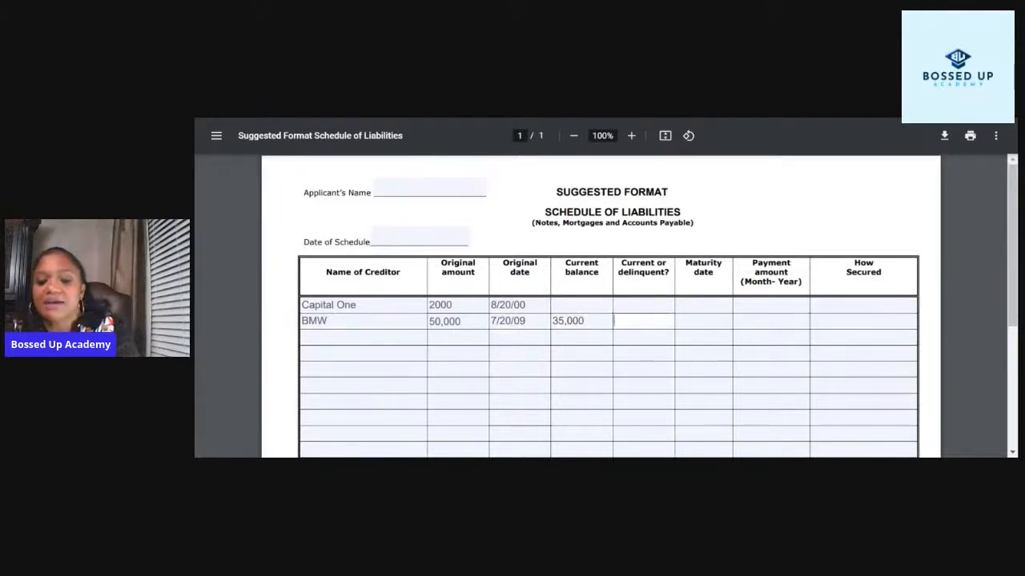
pyautogui.write('current')
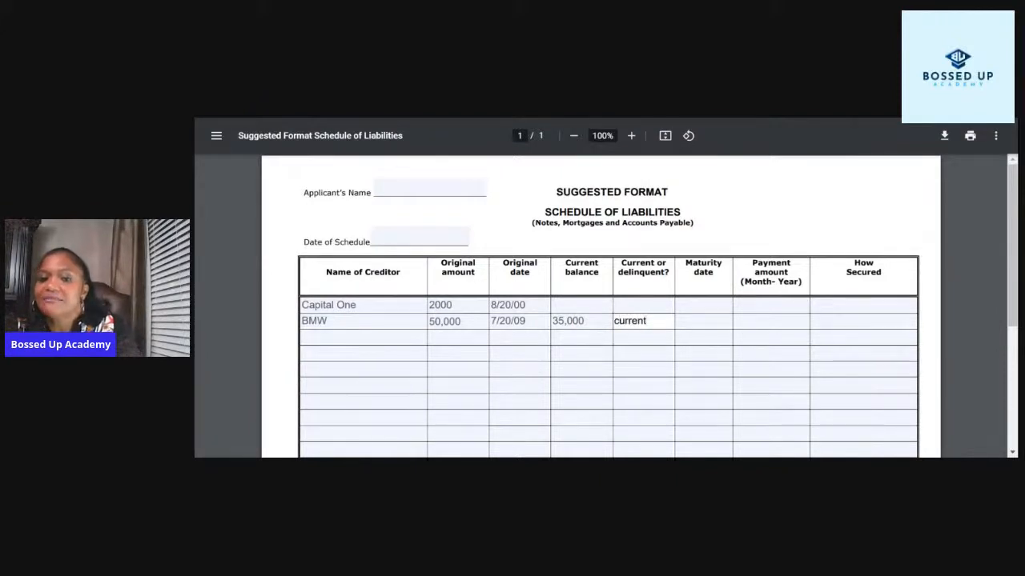
pyautogui.click(703, 321)
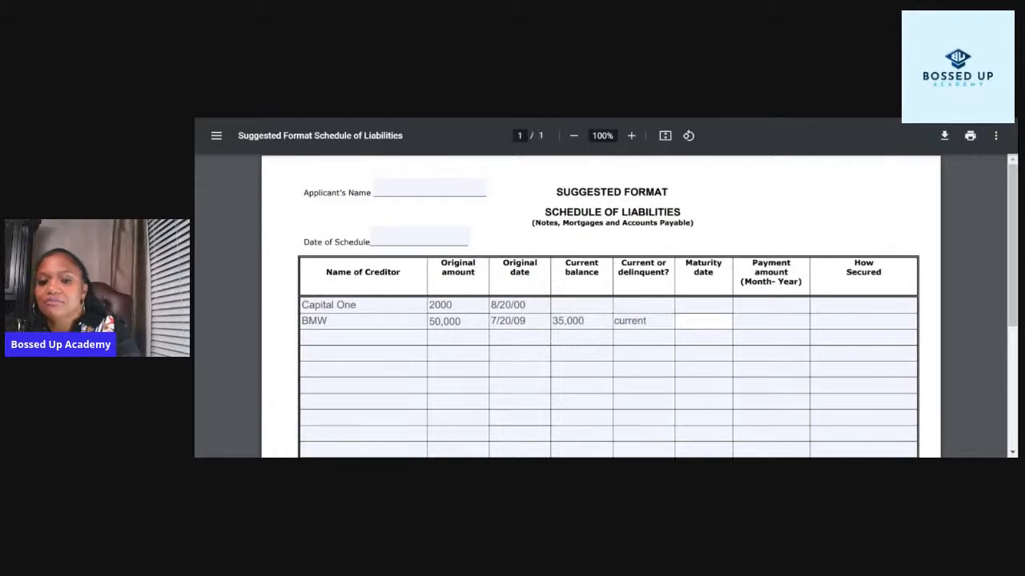
# - Try to correct the BMW row's original date by re-entering the year so it reads 7/2019
pyautogui.click(526, 321)
pyautogui.press('BackSpace')
pyautogui.press('BackSpace')
pyautogui.press('BackSpace')
pyautogui.write('19')
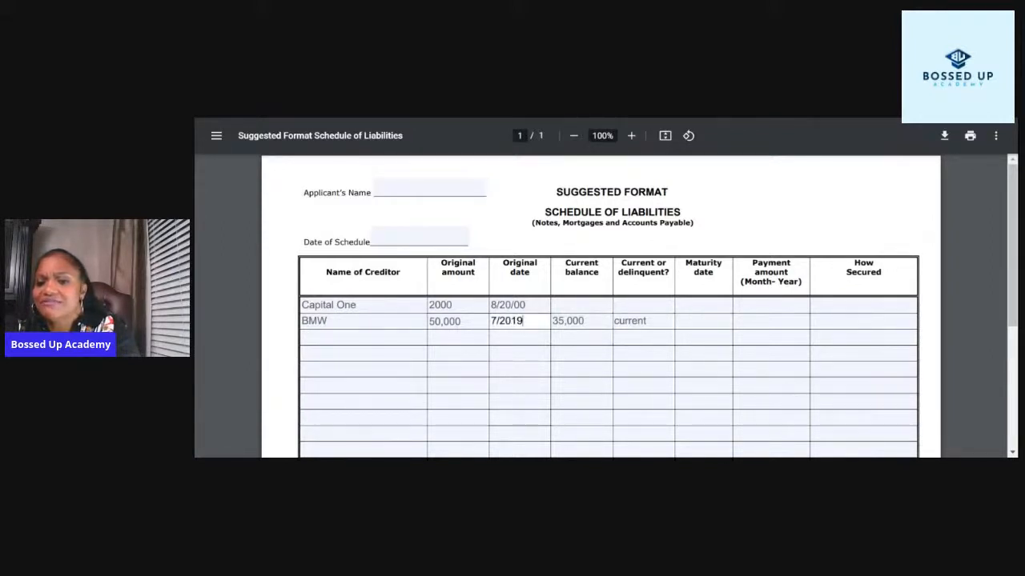
pyautogui.click(520, 337)
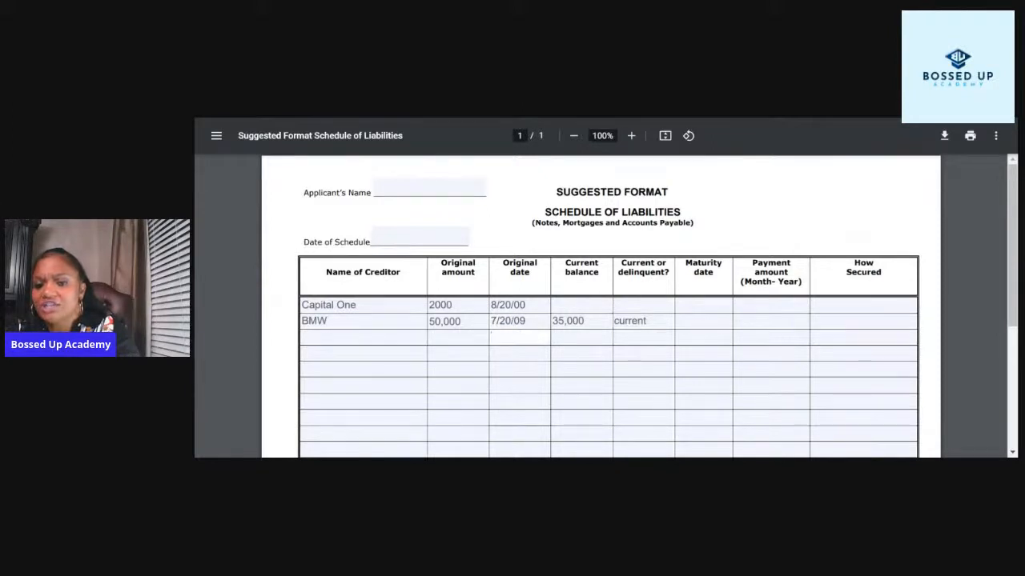
# - Change the BMW row's original date to 7/01/19, giving month, day and two-digit year
pyautogui.click(499, 321)
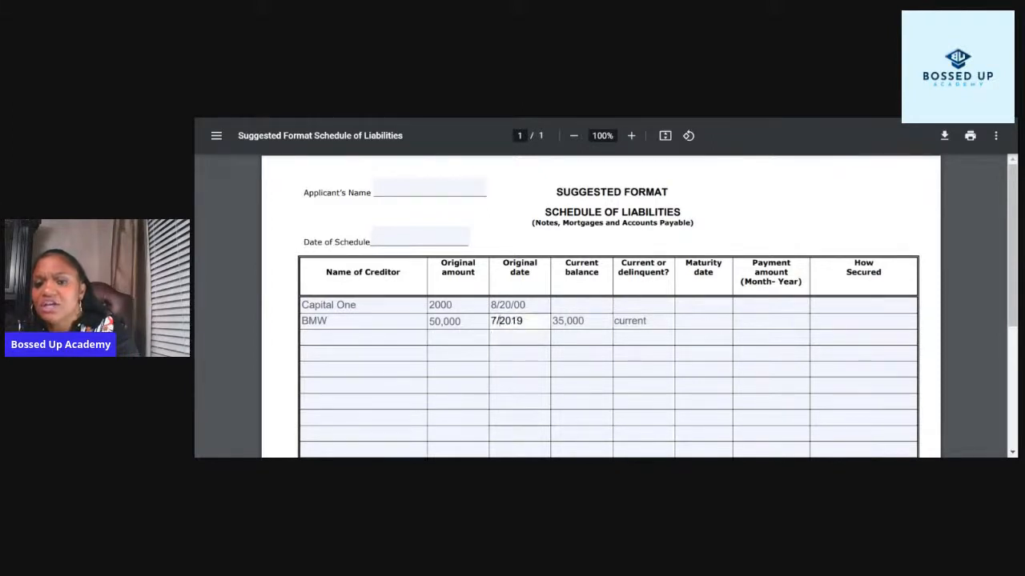
pyautogui.click(511, 321)
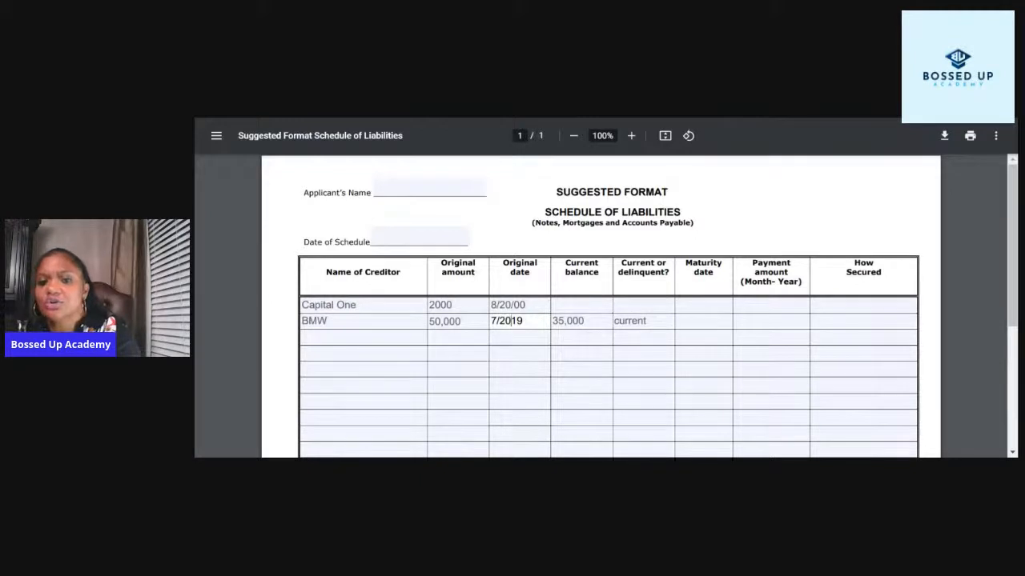
pyautogui.press('BackSpace')
pyautogui.press('BackSpace')
pyautogui.write('01')
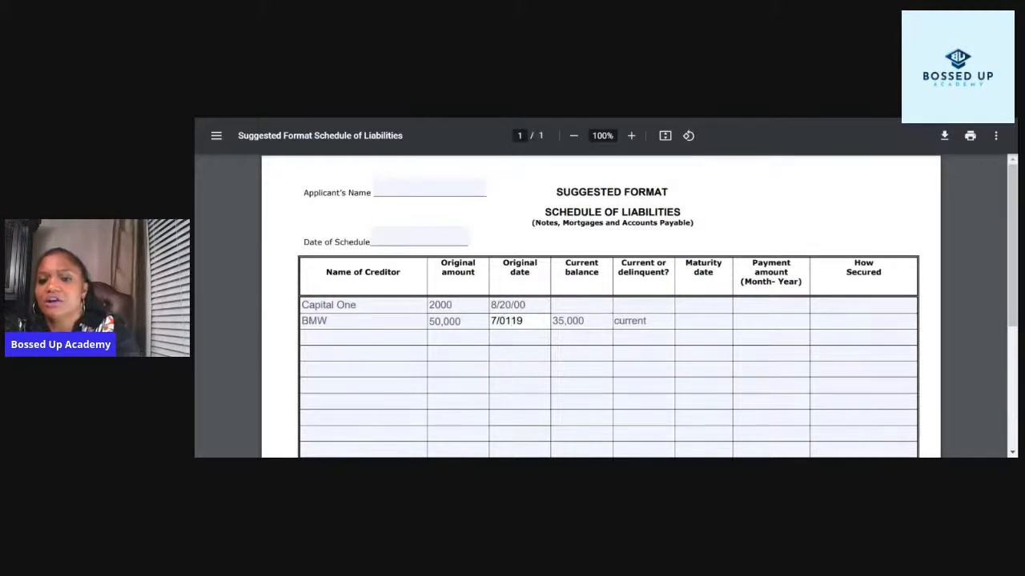
pyautogui.write('/')
pyautogui.click(519, 353)
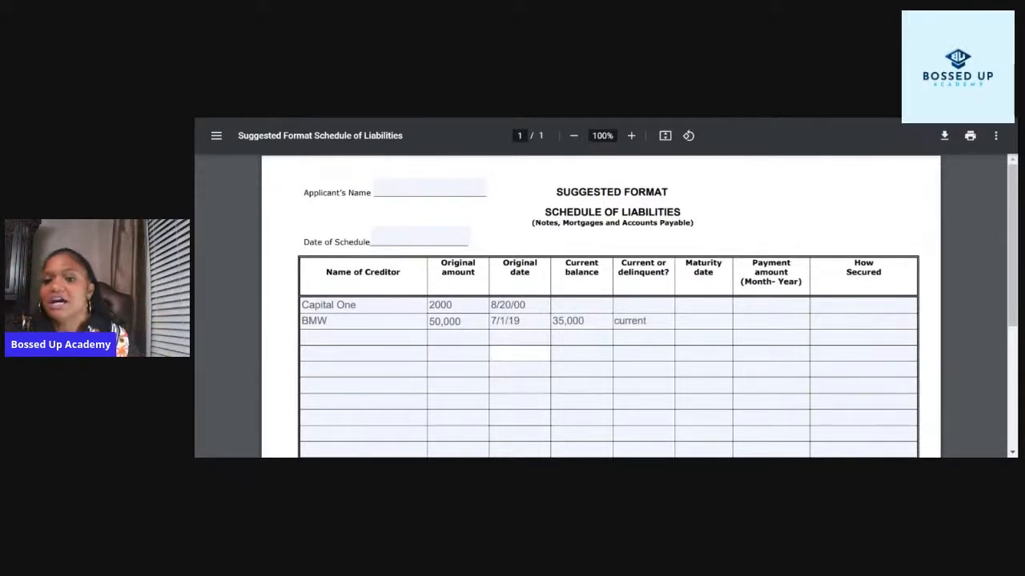
pyautogui.click(703, 321)
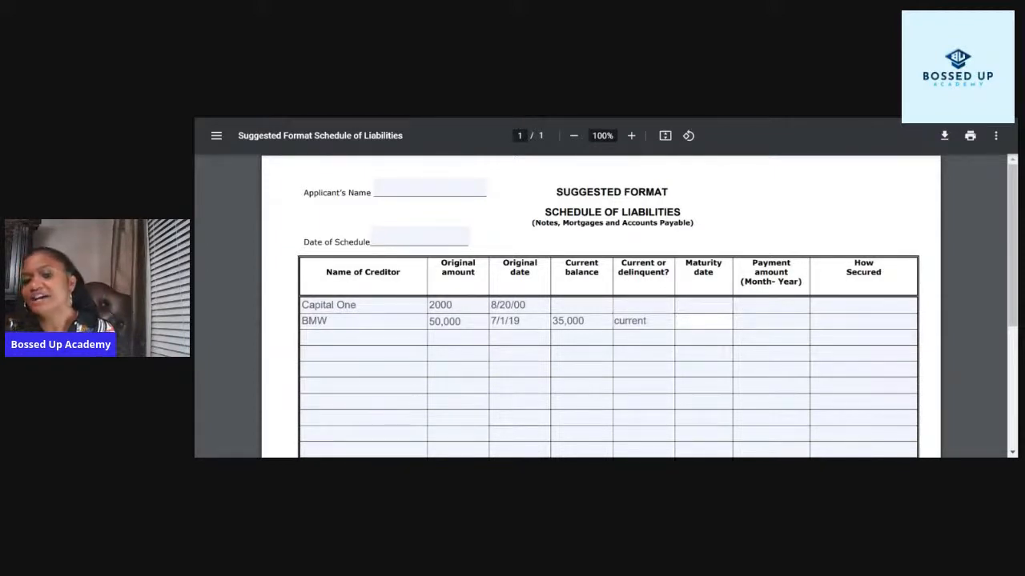
pyautogui.click(770, 321)
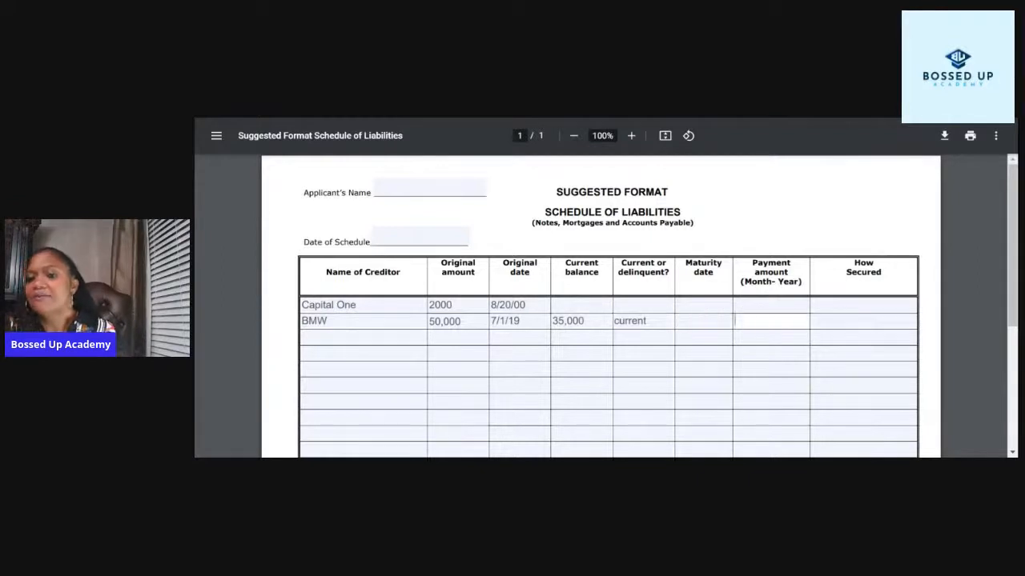
pyautogui.click(863, 321)
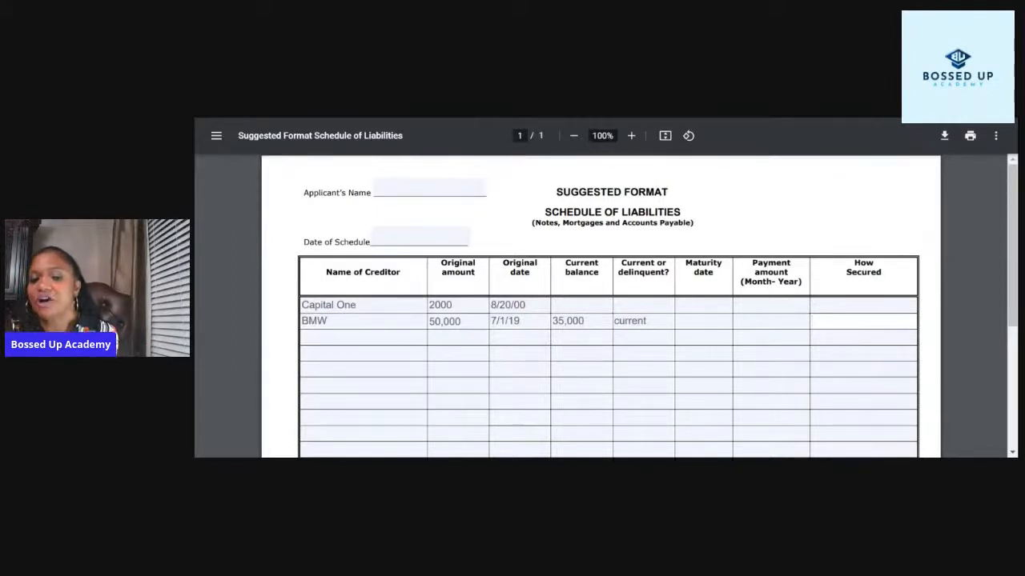
# - Enter wells fargo as the creditor name in the empty row below BMW
pyautogui.press('Tab')
pyautogui.write('mart')
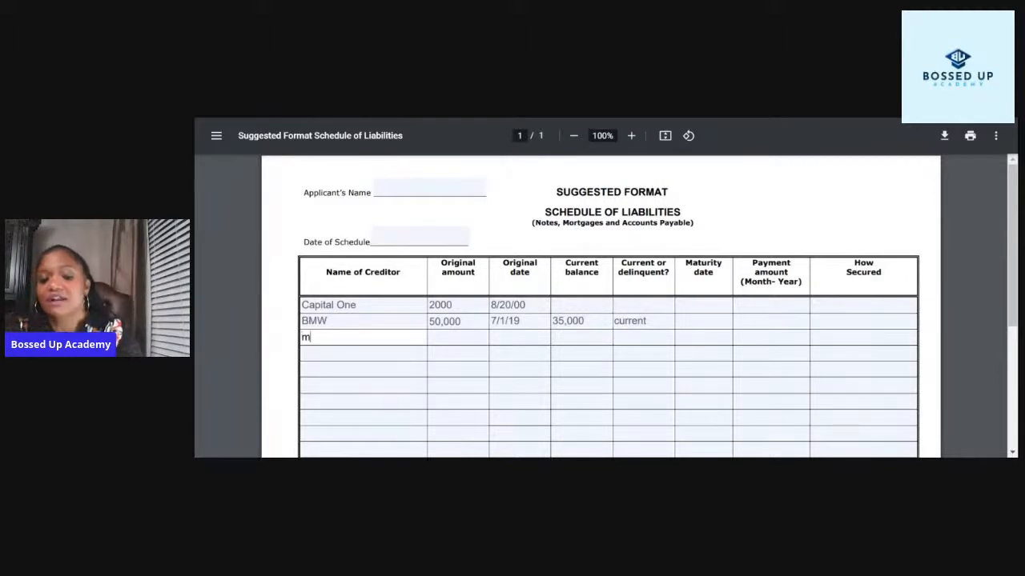
pyautogui.press('BackSpace')
pyautogui.press('BackSpace')
pyautogui.press('BackSpace')
pyautogui.press('BackSpace')
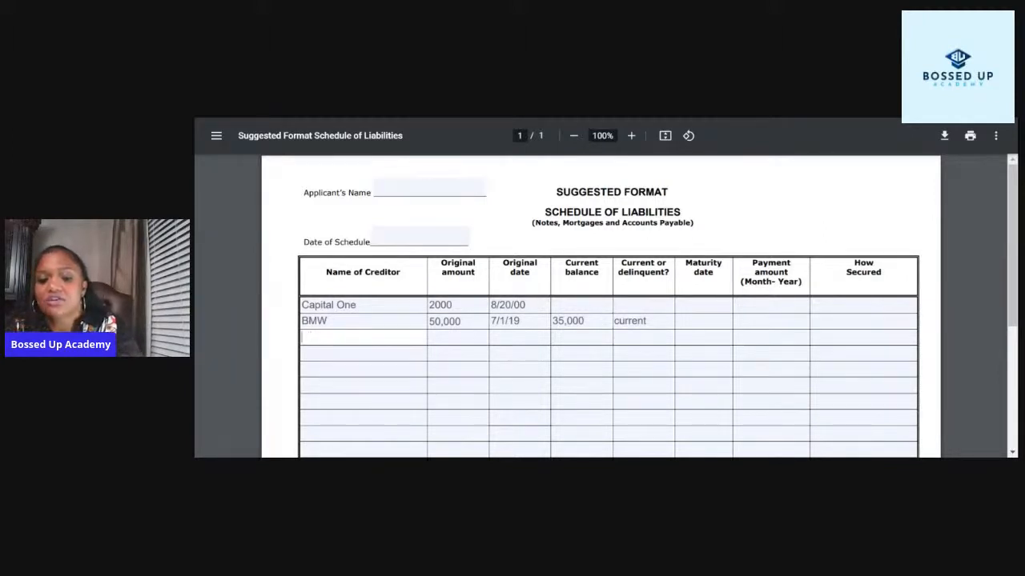
pyautogui.write('wells farg')
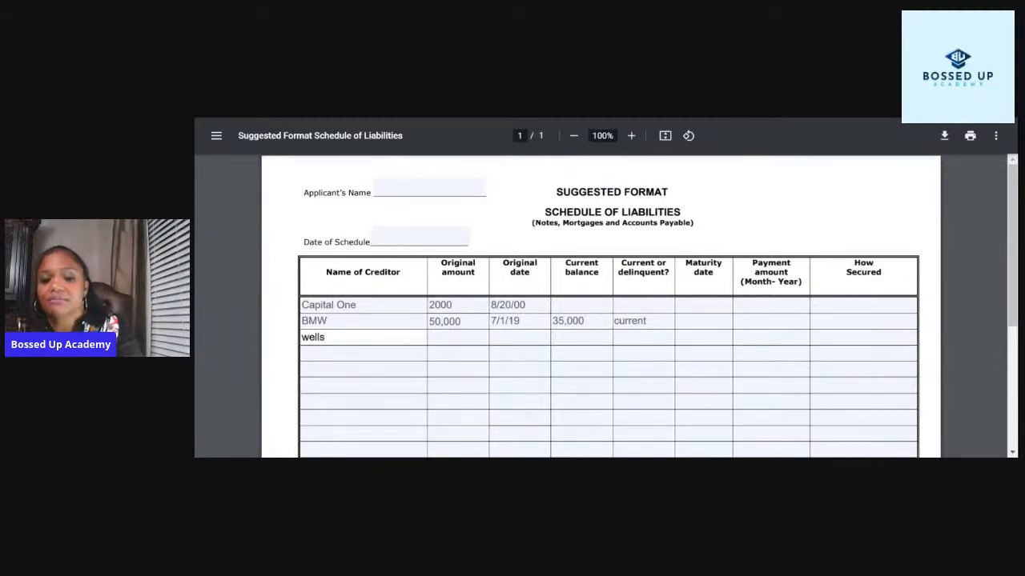
pyautogui.write('o')
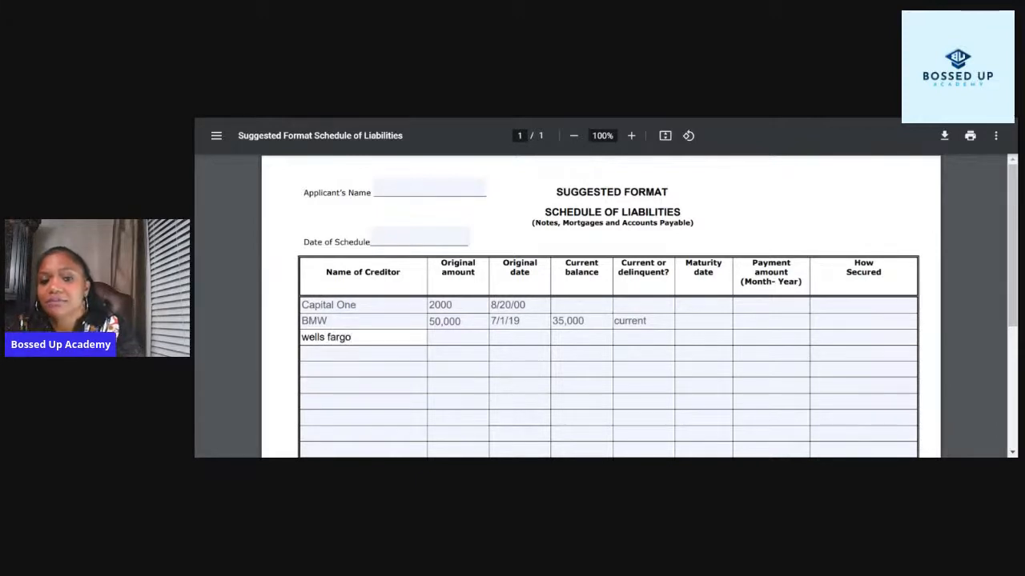
# - Go through the wells fargo row's fields from original amount to how secured, and view the signature and title section below the table
pyautogui.press('Tab')
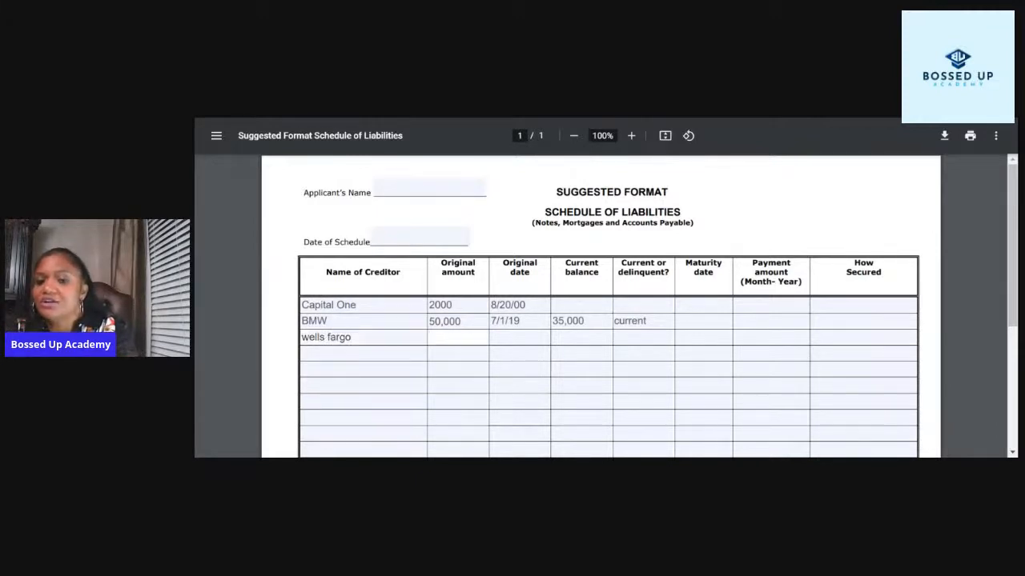
pyautogui.press('Tab')
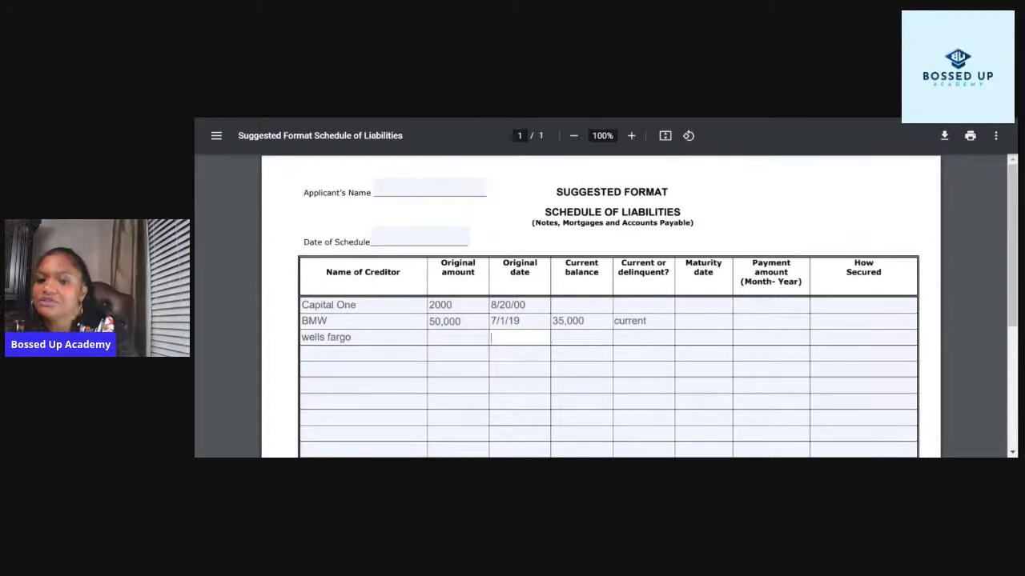
pyautogui.press('Tab')
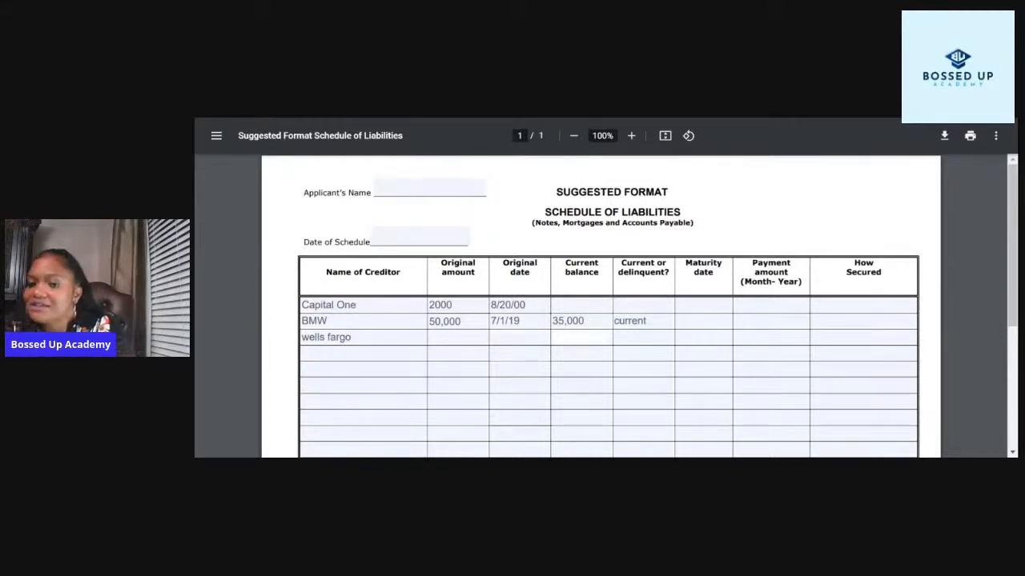
pyautogui.press('Tab')
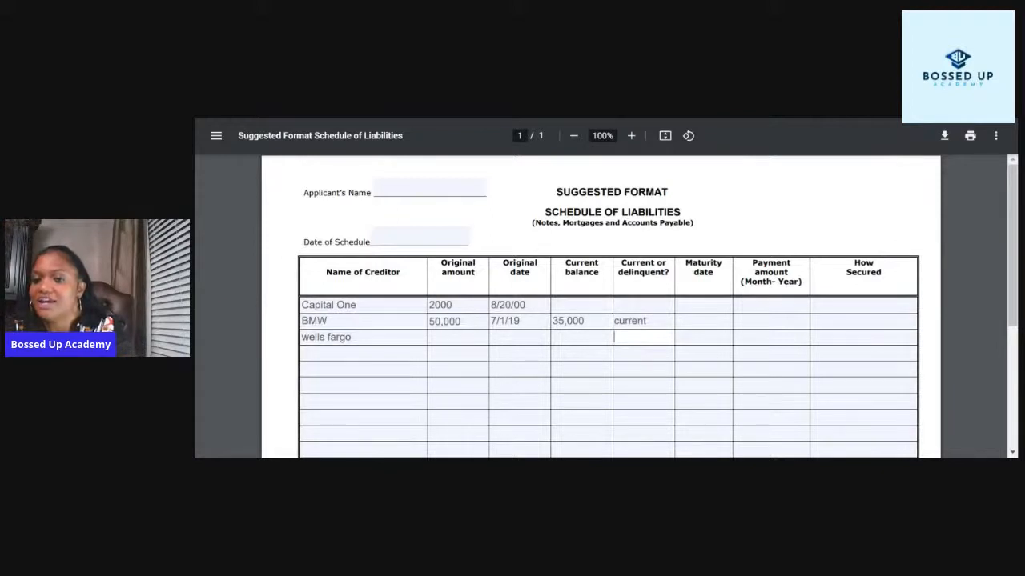
pyautogui.press('Tab')
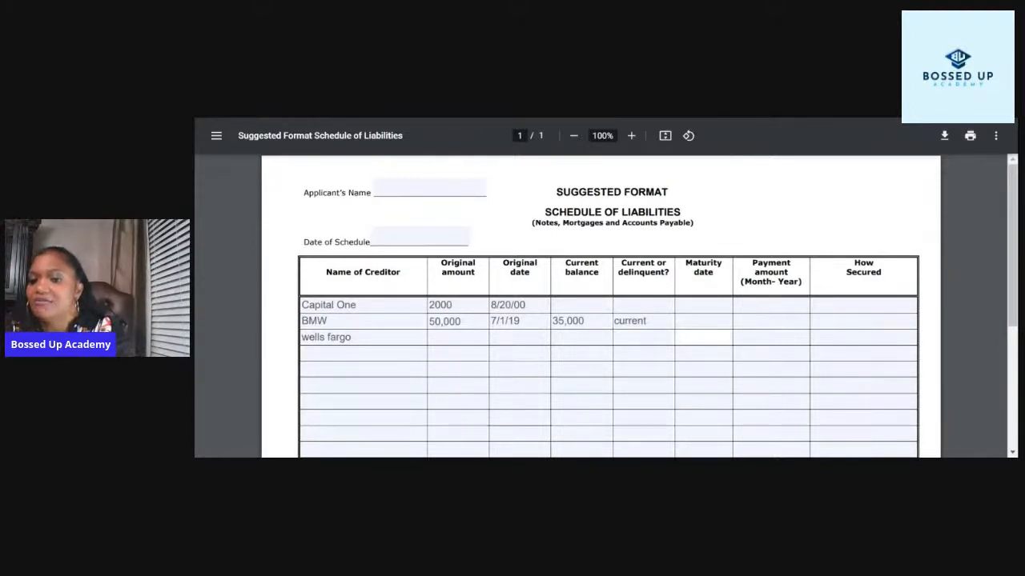
pyautogui.press('Tab')
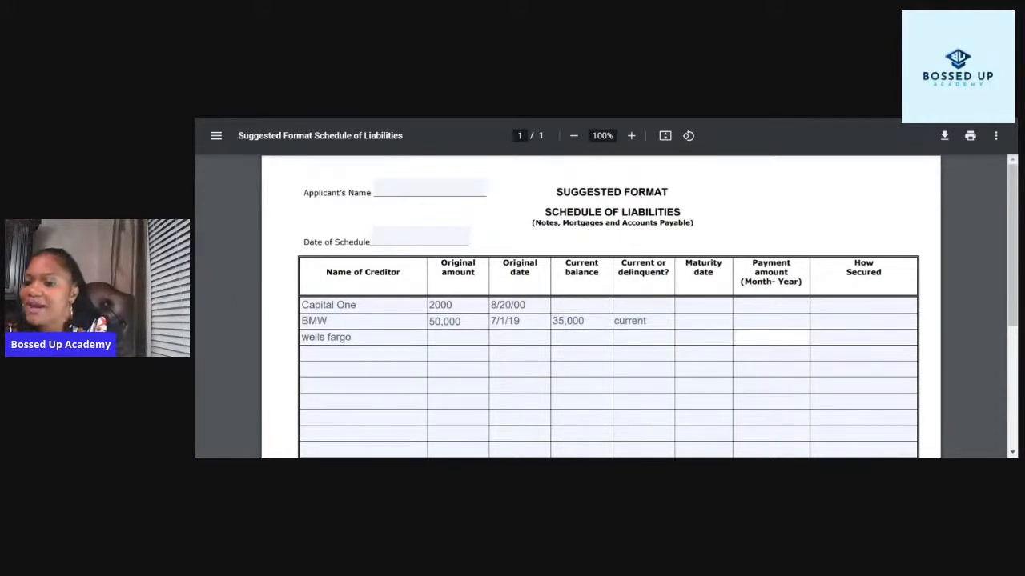
pyautogui.press('Tab')
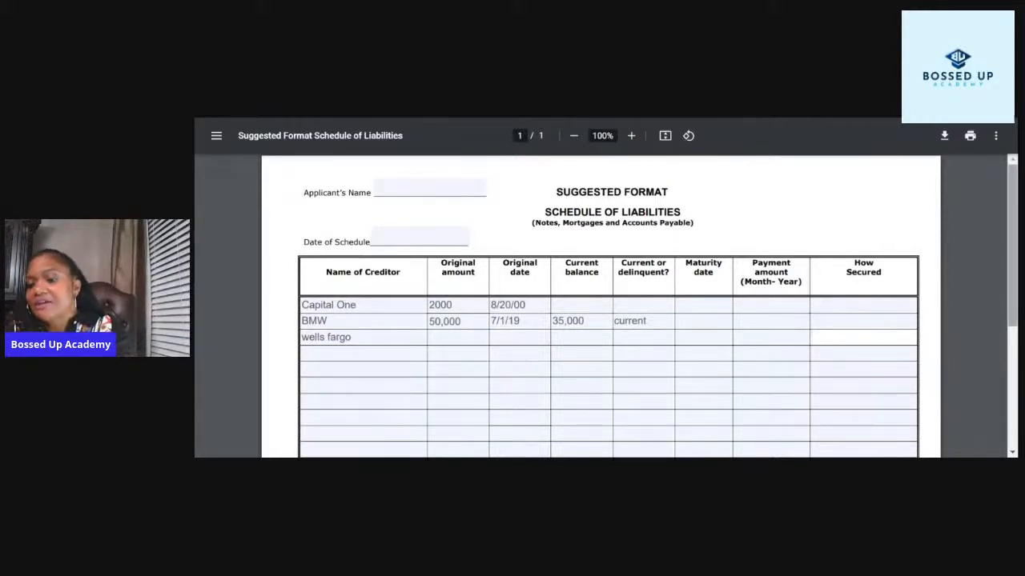
pyautogui.scroll(-5, 1003, 213)
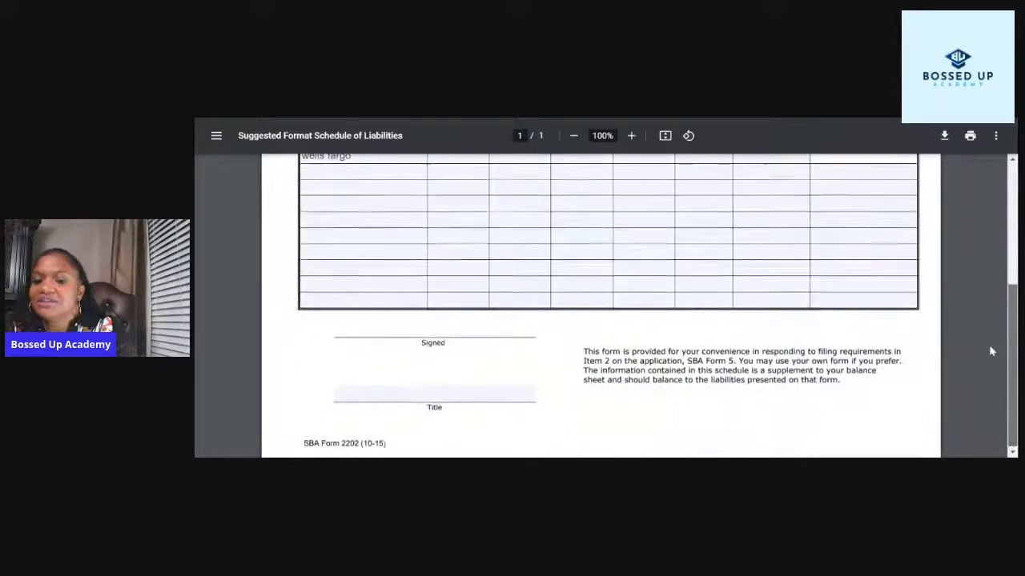
pyautogui.scroll(5, 992, 344)
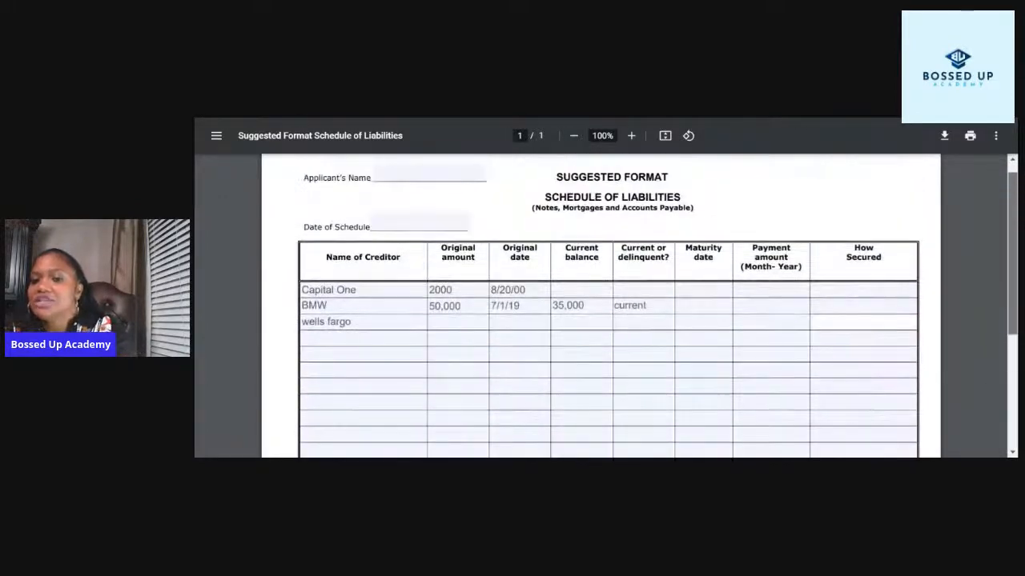